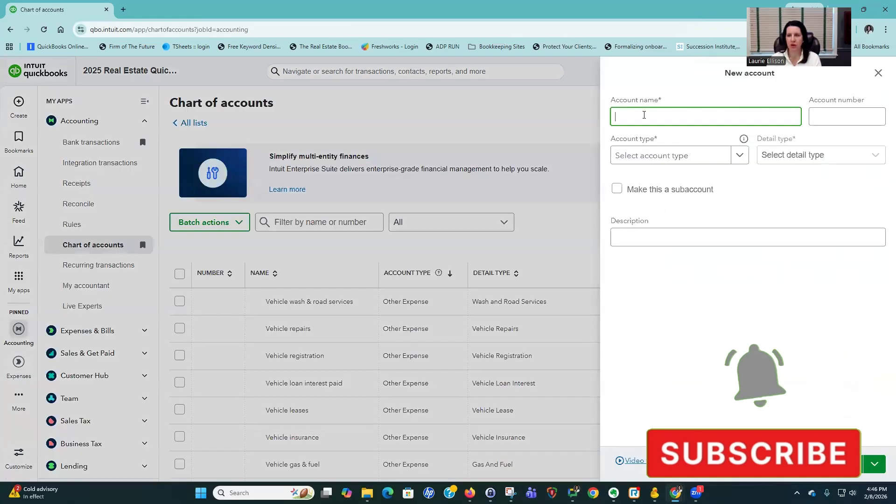
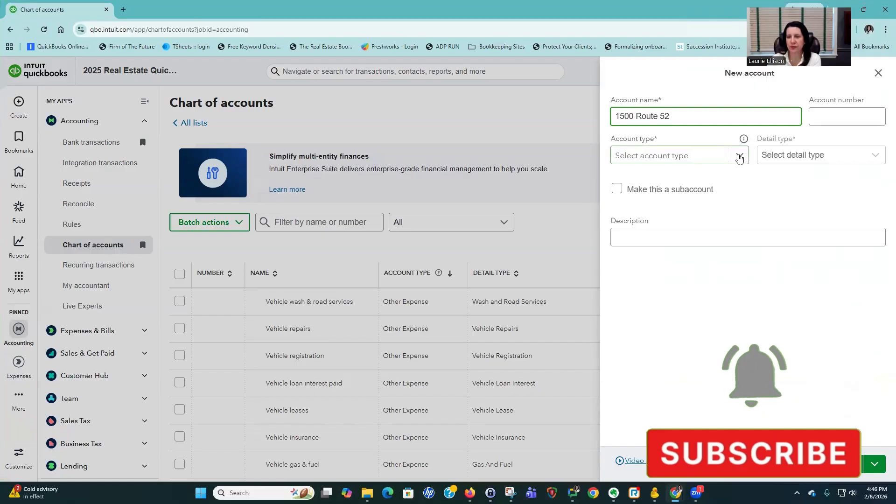
{"action": "left_click", "coordinate": [739, 155]}
{"action": "scroll", "coordinate": [676, 316], "scroll_direction": "down", "scroll_amount": 3}
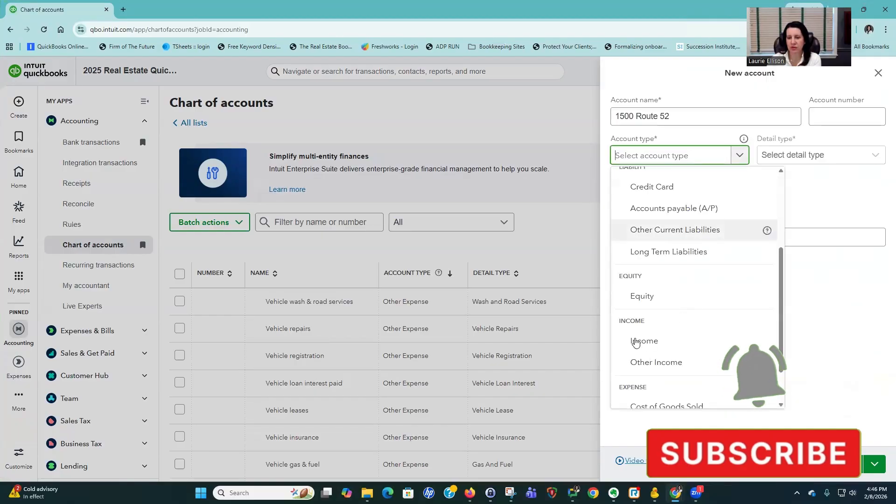
{"action": "left_click", "coordinate": [637, 340]}
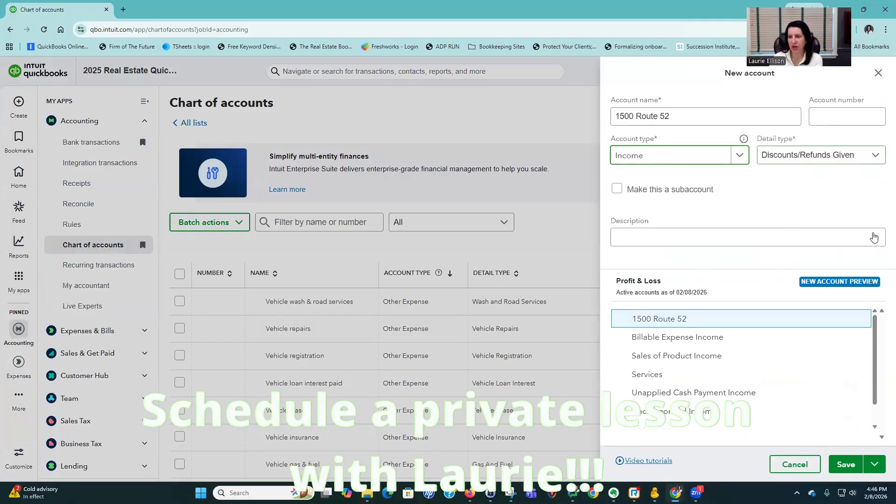
{"action": "left_click", "coordinate": [821, 155]}
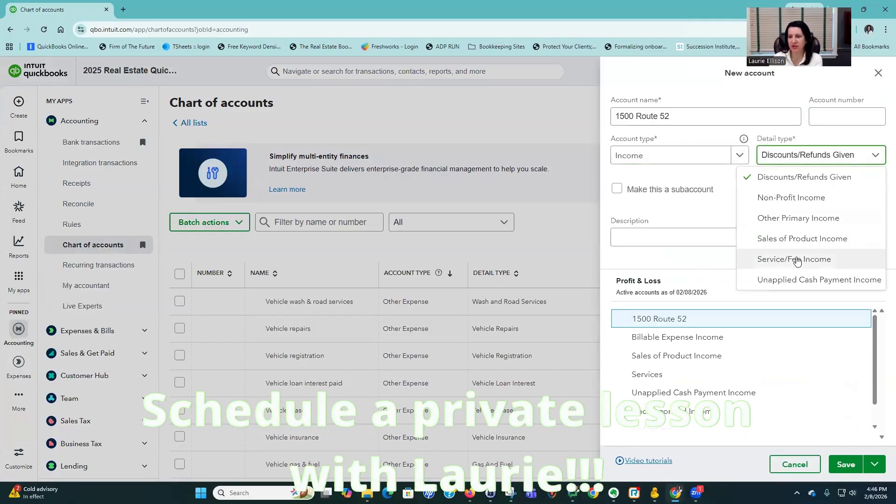
{"action": "key", "text": "Return"}
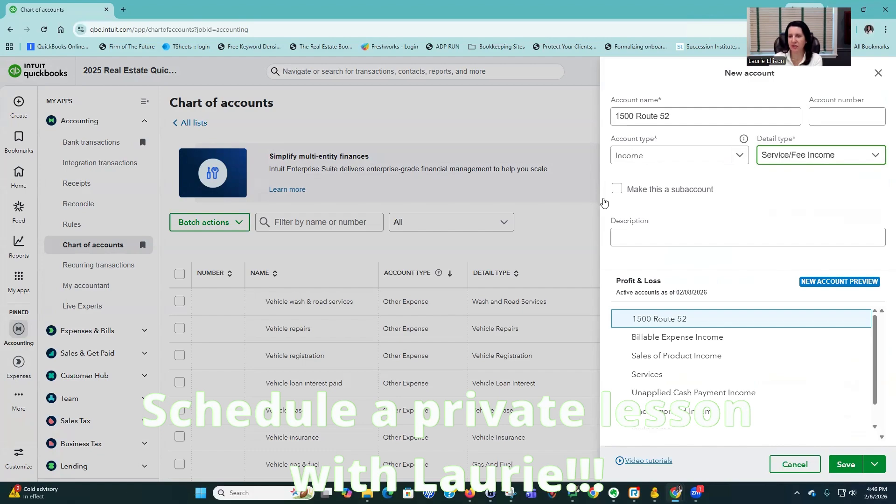
{"action": "left_click", "coordinate": [676, 111]}
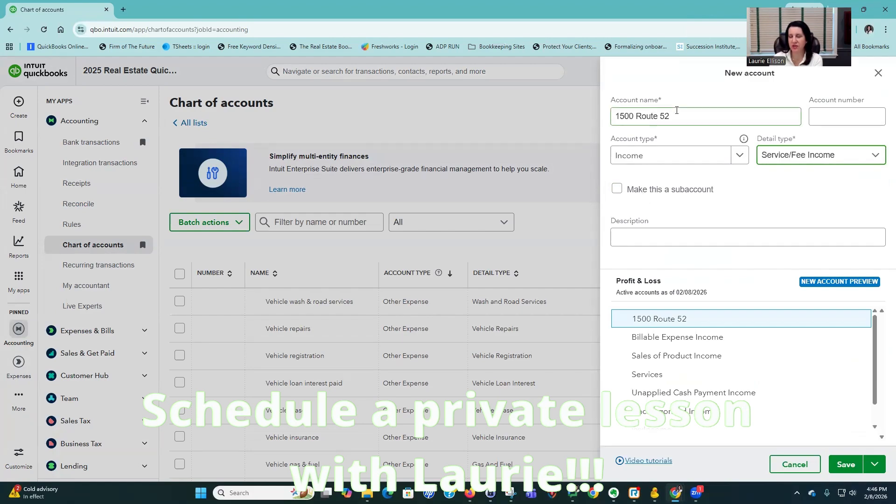
{"action": "left_click_drag", "start_coordinate": [611, 116], "coordinate": [667, 187]}
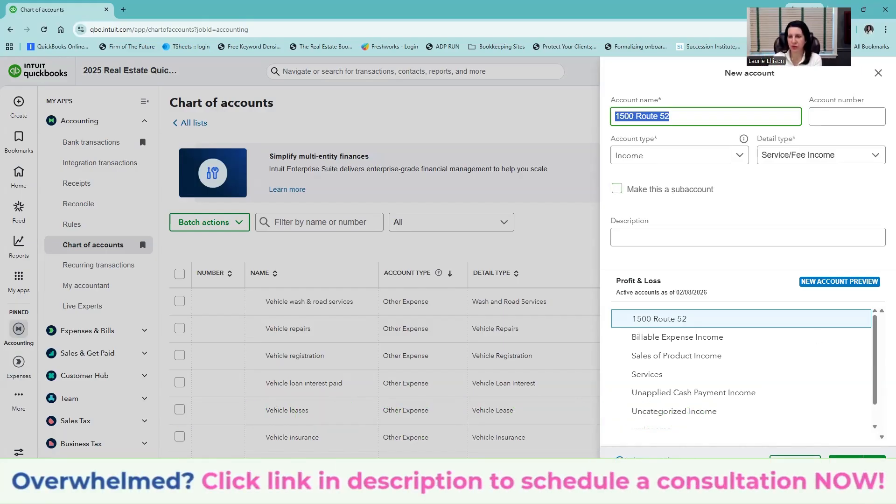
{"action": "left_click", "coordinate": [846, 463]}
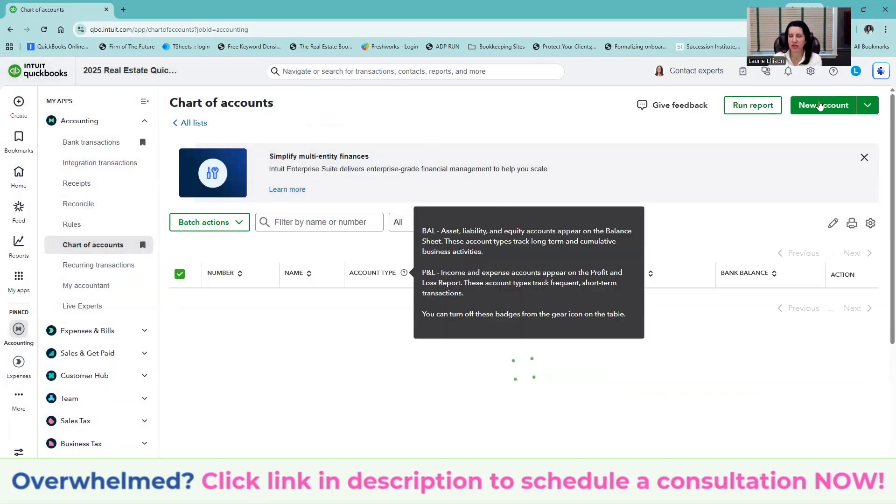
{"action": "left_click", "coordinate": [811, 106]}
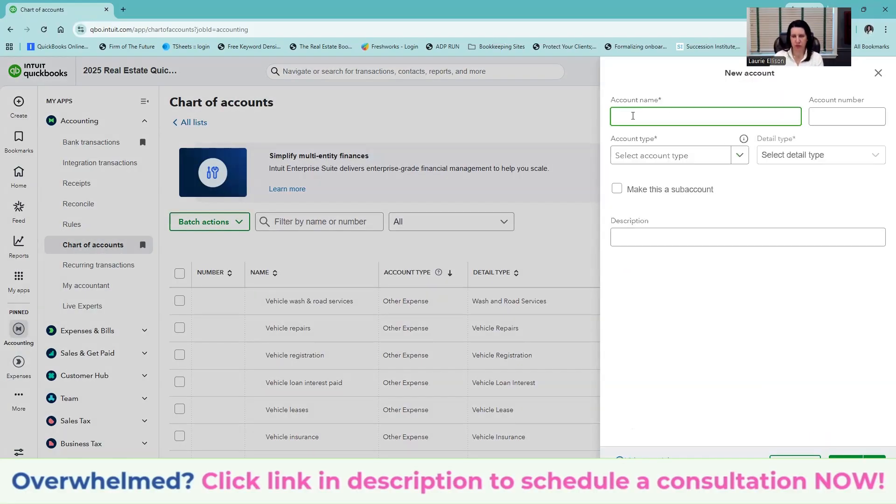
{"action": "type", "text": "Unit "}
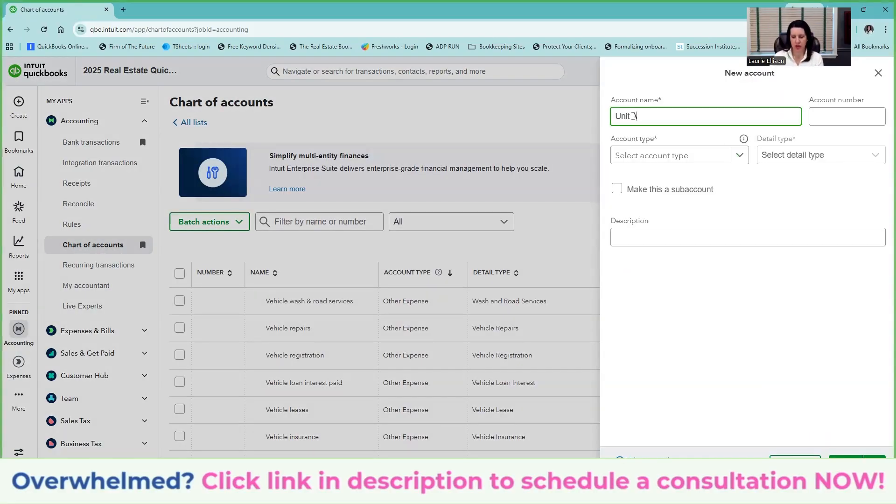
{"action": "type", "text": "A - Rout"}
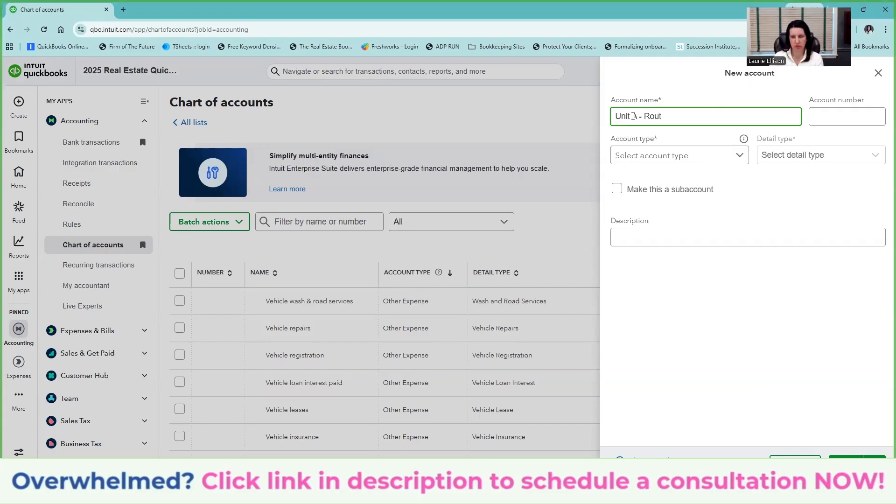
{"action": "type", "text": "e 52"}
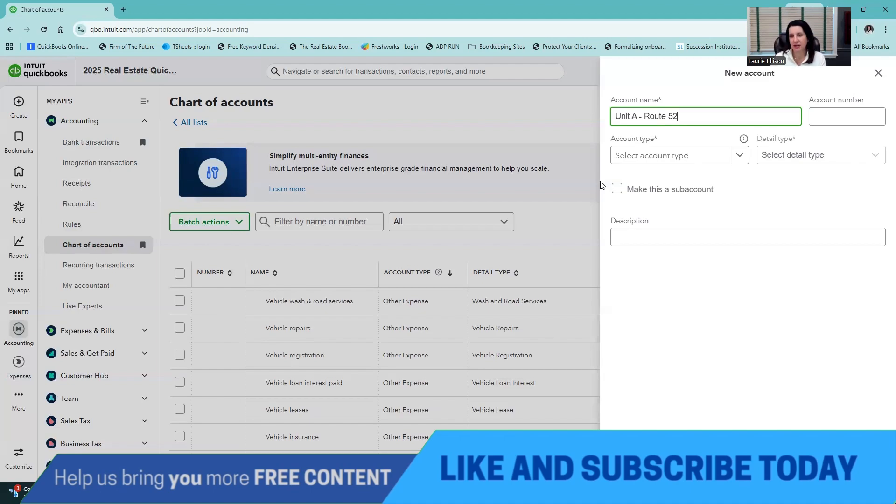
{"action": "left_click", "coordinate": [670, 189]}
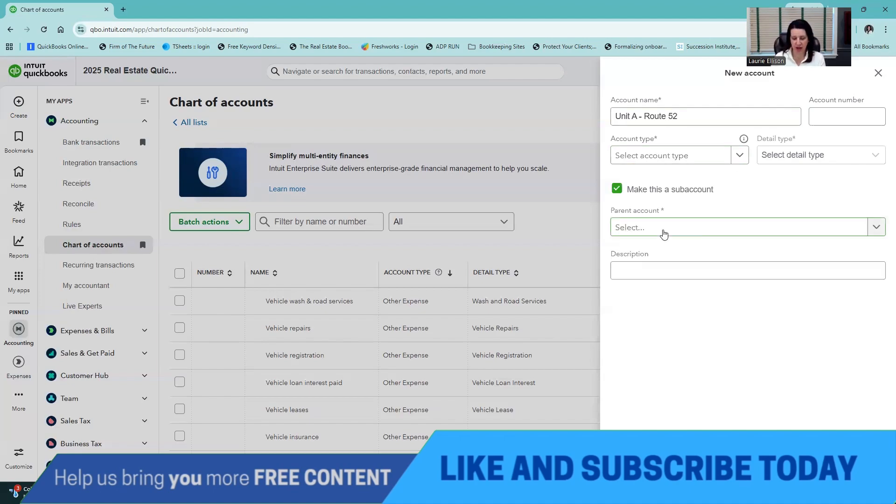
{"action": "left_click", "coordinate": [664, 234]}
{"action": "type", "text": "52"}
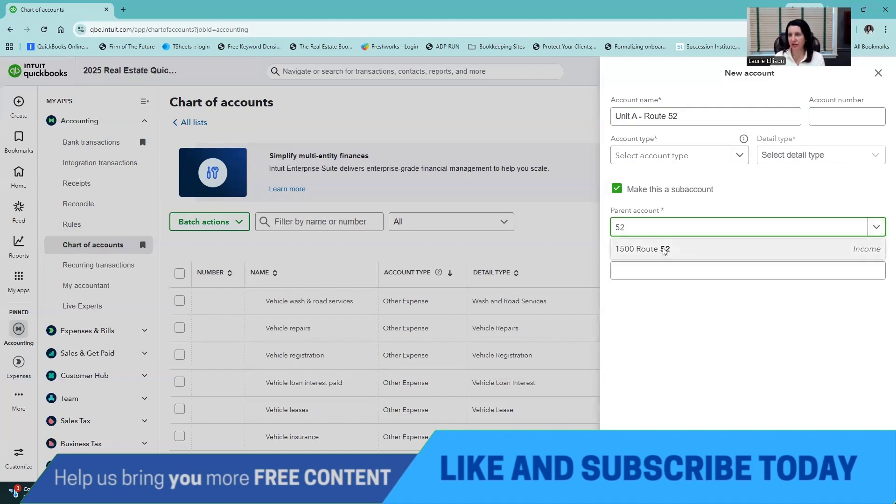
{"action": "key", "text": "Return"}
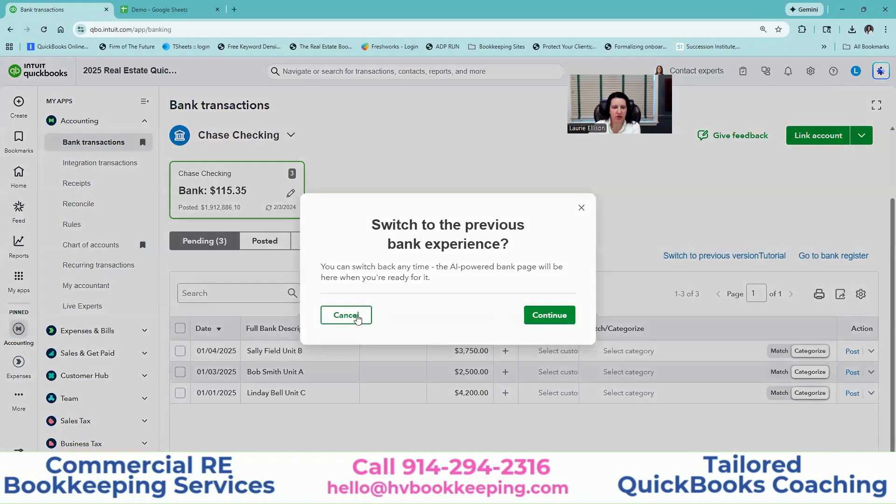
- Switch back to the previous bank feed and dismiss the promotional banner
{"action": "left_click", "coordinate": [356, 315]}
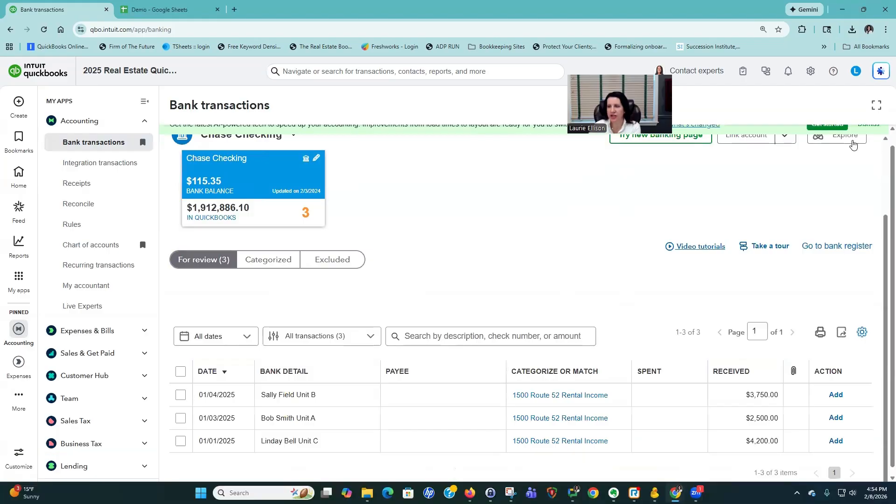
{"action": "left_click", "coordinate": [863, 136]}
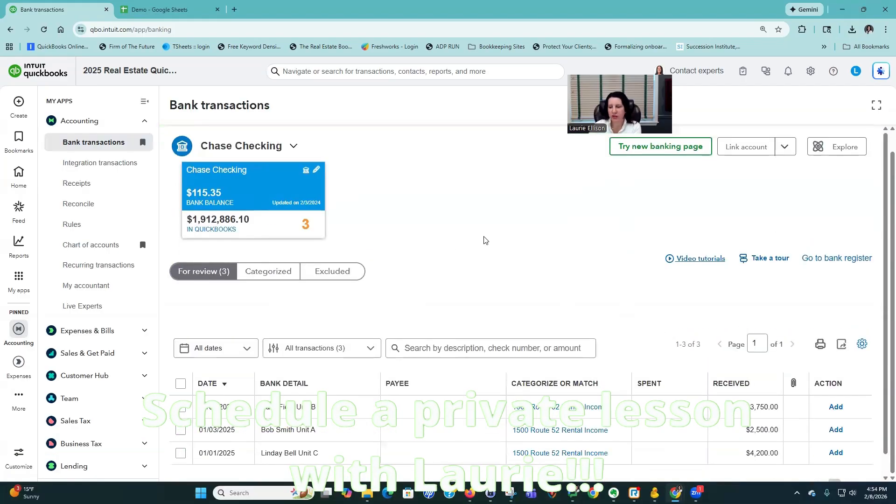
{"action": "scroll", "coordinate": [486, 241], "scroll_direction": "down", "scroll_amount": 1}
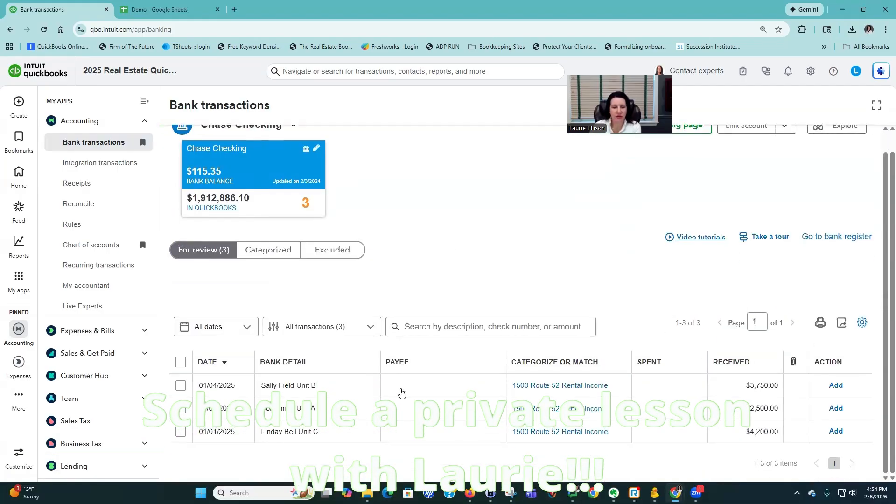
- Open the Unit B rent deposit and start adding a new payee for it
{"action": "left_click", "coordinate": [411, 392]}
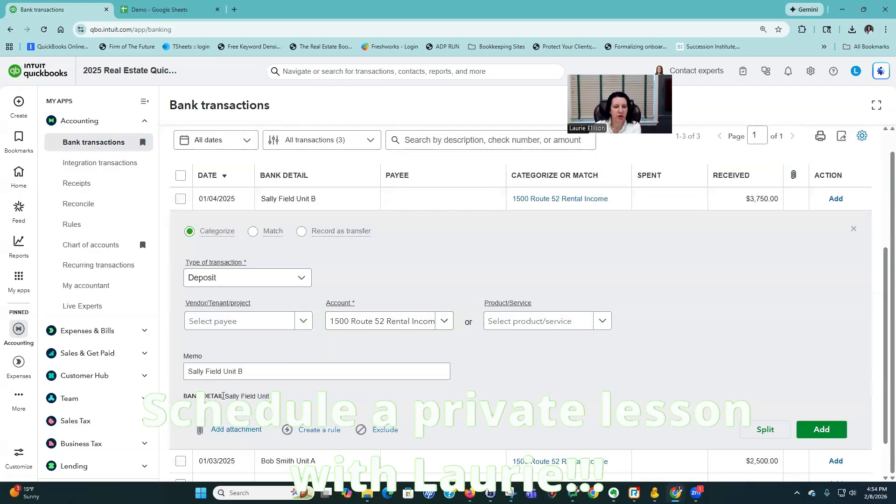
{"action": "triple_click", "coordinate": [258, 396]}
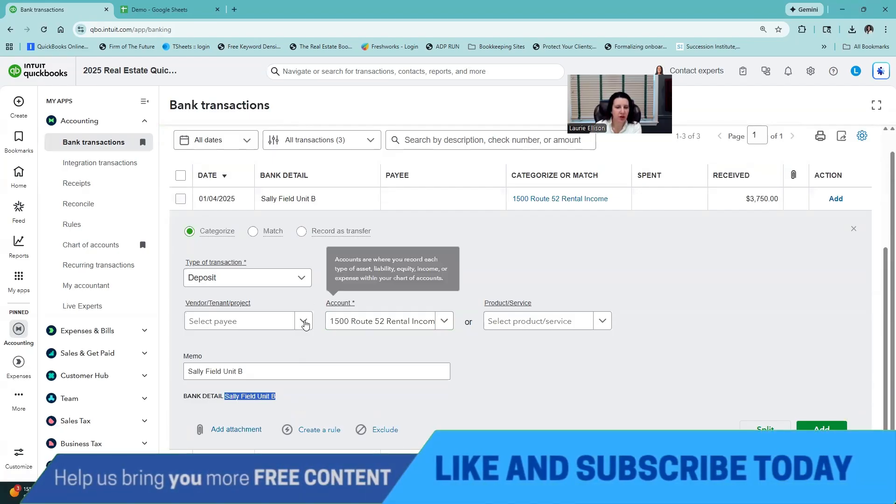
{"action": "left_click", "coordinate": [304, 324]}
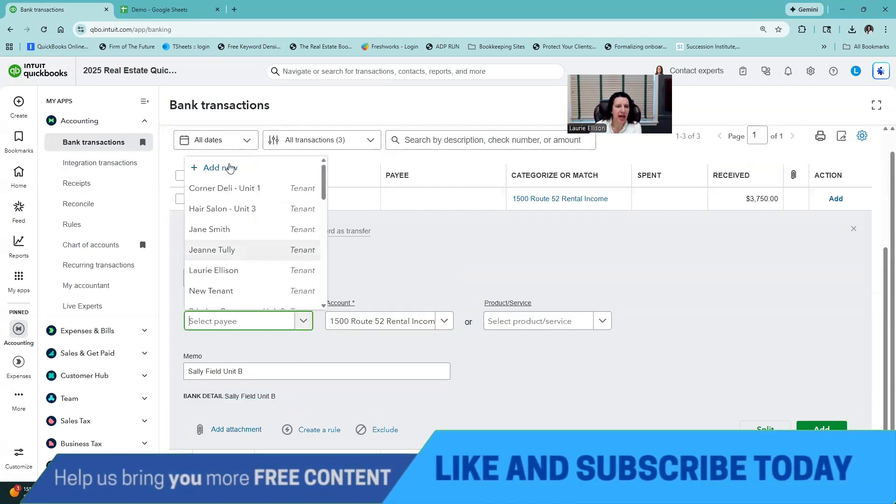
{"action": "left_click", "coordinate": [475, 312]}
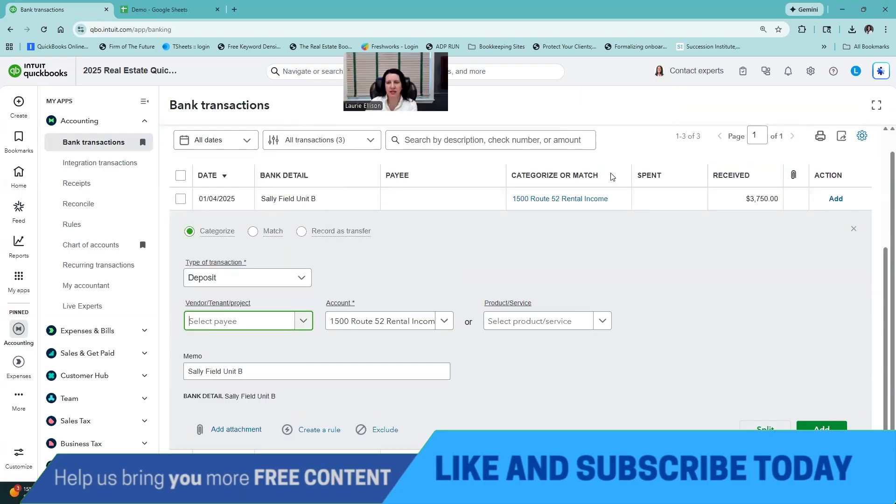
- Create the Unit B tenant as a new payee with first and last name, and select them
{"action": "left_click", "coordinate": [613, 197]}
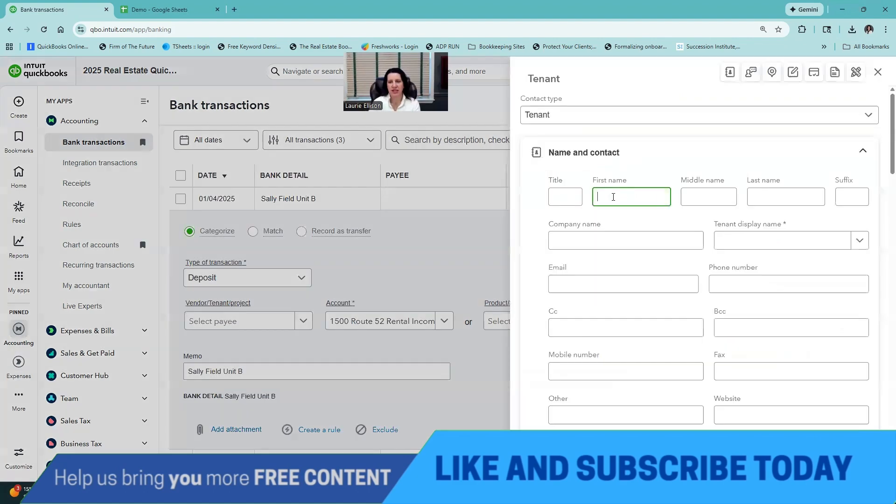
{"action": "type", "text": "Sally"}
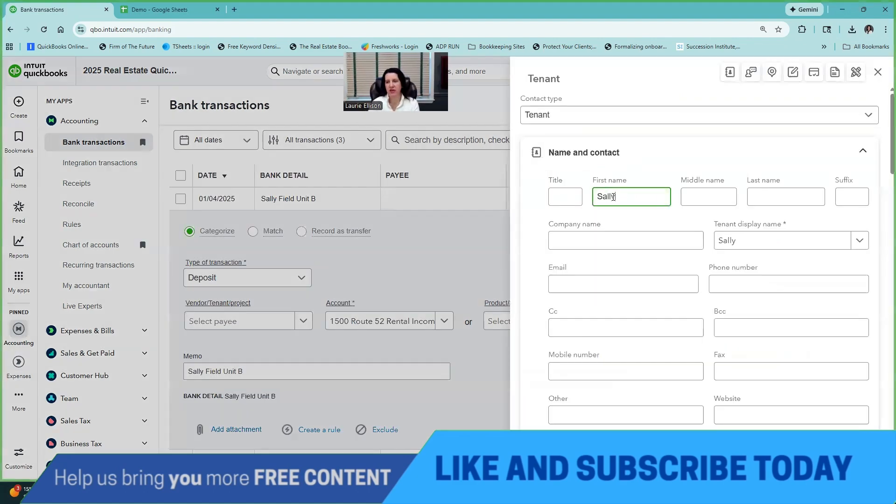
{"action": "key", "text": "Tab"}
{"action": "key", "text": "Tab"}
{"action": "type", "text": "Field"}
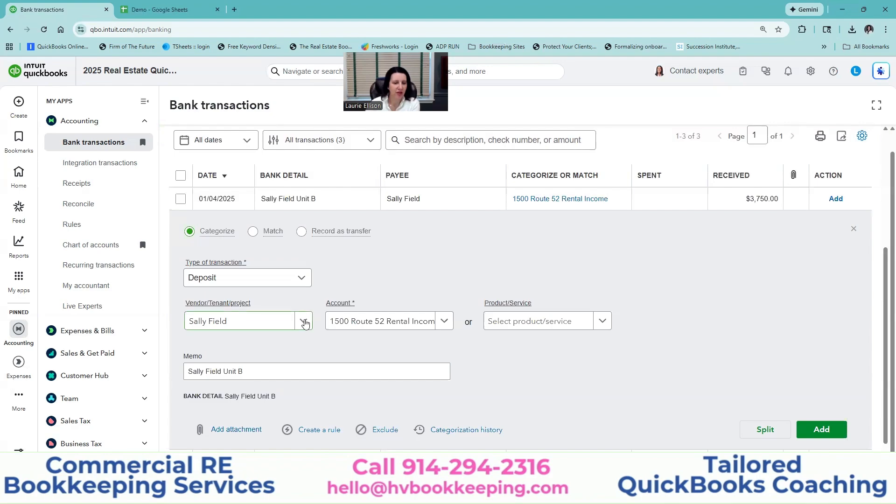
{"action": "left_click", "coordinate": [307, 324]}
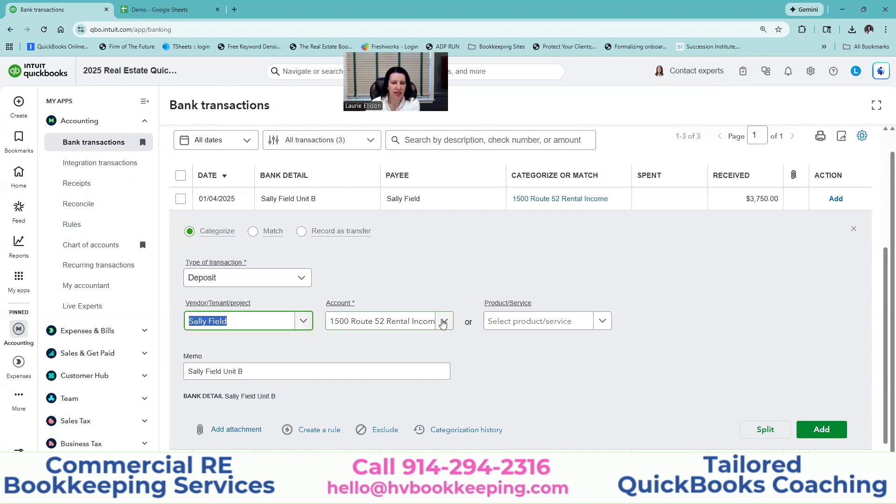
- Categorize the $3,750 deposit to Unit B - Route 52 Rental Income and add it
{"action": "left_click", "coordinate": [443, 323]}
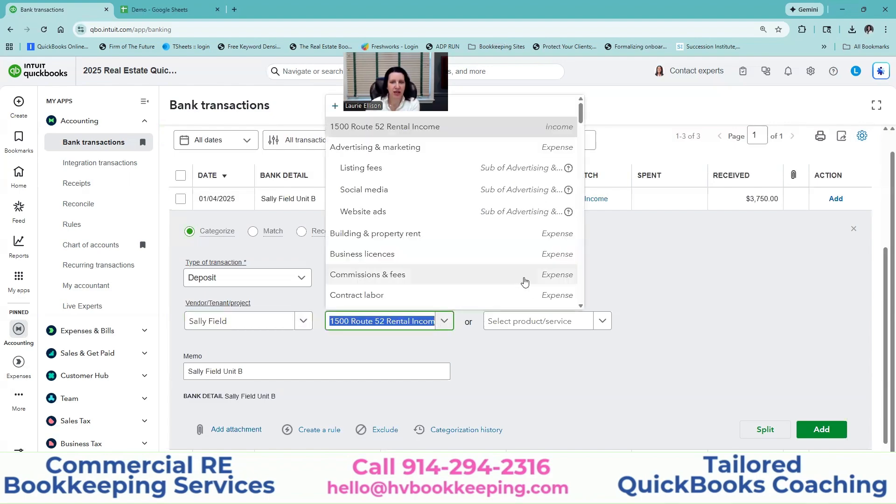
{"action": "scroll", "coordinate": [524, 281], "scroll_direction": "down", "scroll_amount": 2}
{"action": "scroll", "coordinate": [512, 262], "scroll_direction": "up", "scroll_amount": 2}
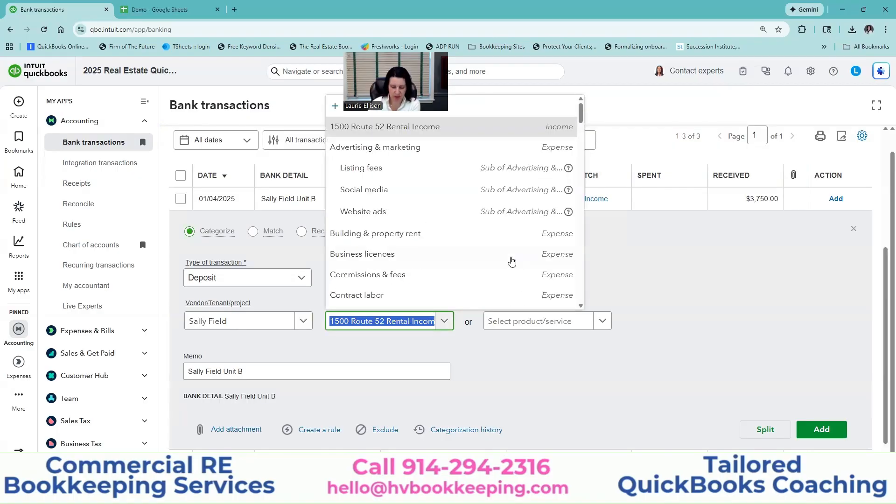
{"action": "type", "text": "b"}
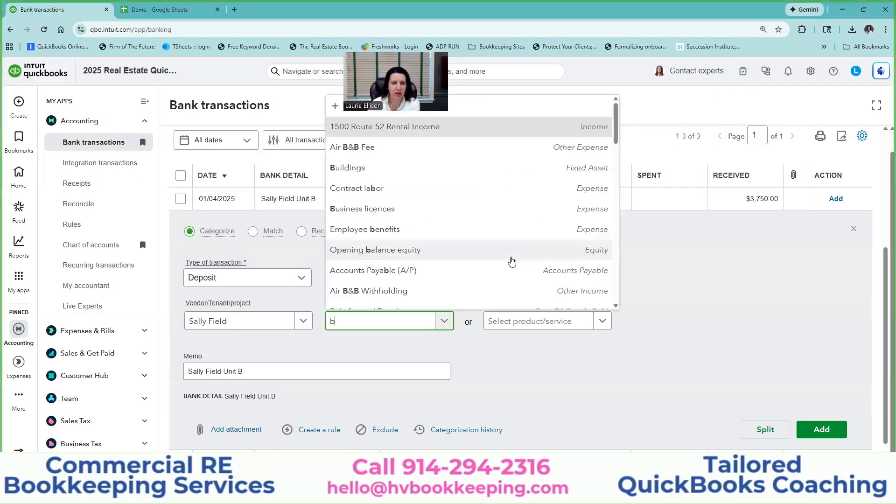
{"action": "scroll", "coordinate": [506, 242], "scroll_direction": "down", "scroll_amount": 1}
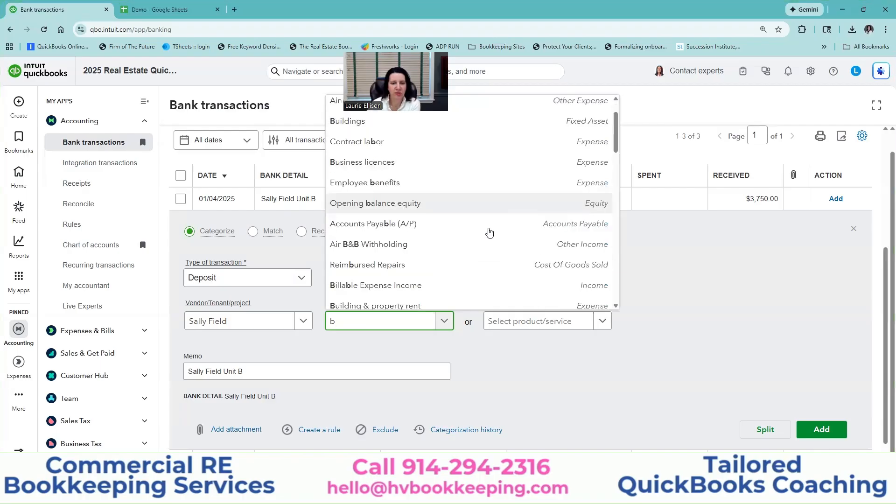
{"action": "scroll", "coordinate": [476, 205], "scroll_direction": "up", "scroll_amount": 1}
{"action": "scroll", "coordinate": [469, 184], "scroll_direction": "down", "scroll_amount": 4}
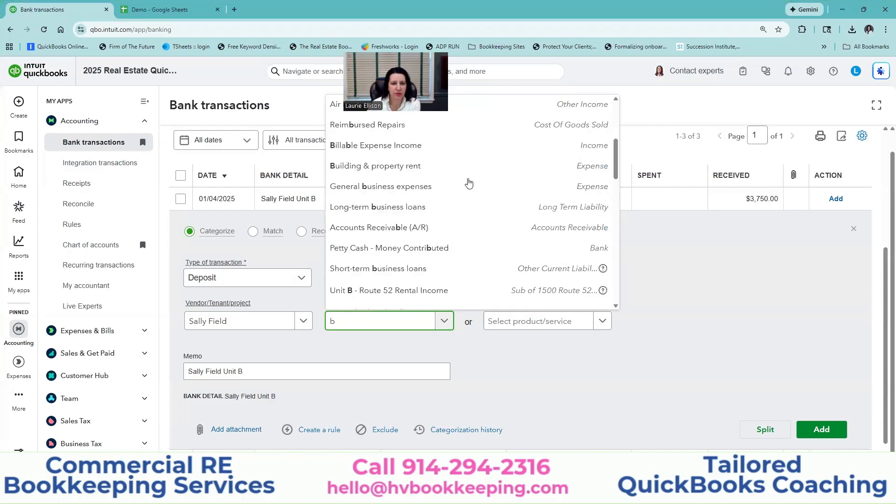
{"action": "scroll", "coordinate": [469, 184], "scroll_direction": "down", "scroll_amount": 2}
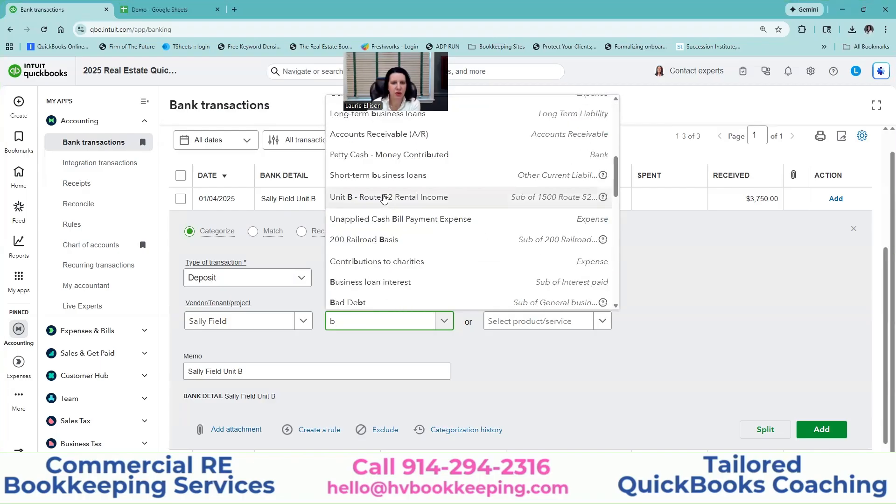
{"action": "left_click", "coordinate": [404, 201]}
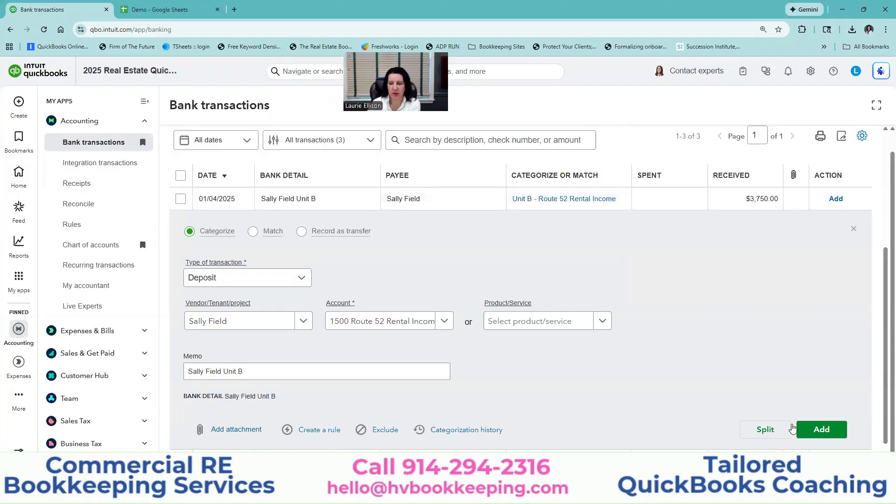
{"action": "left_click", "coordinate": [821, 430]}
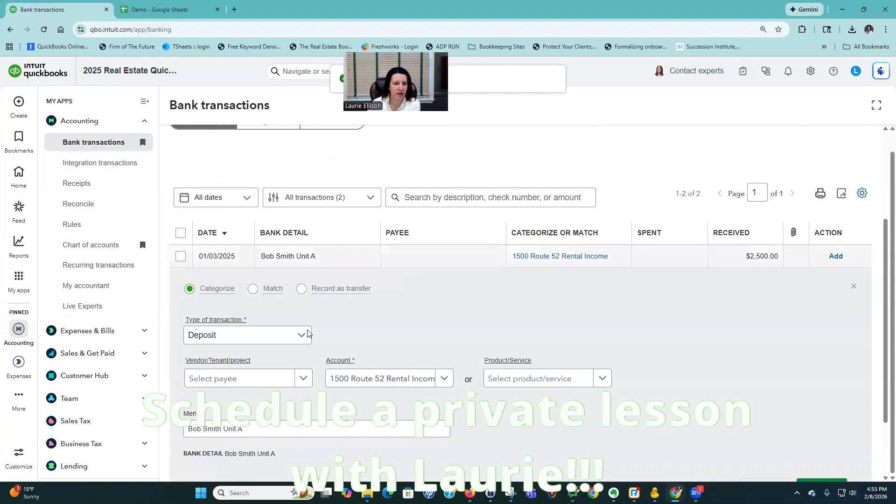
- Create a new tenant payee for the $2,500 Unit A deposit with first and last name
{"action": "left_click", "coordinate": [304, 380]}
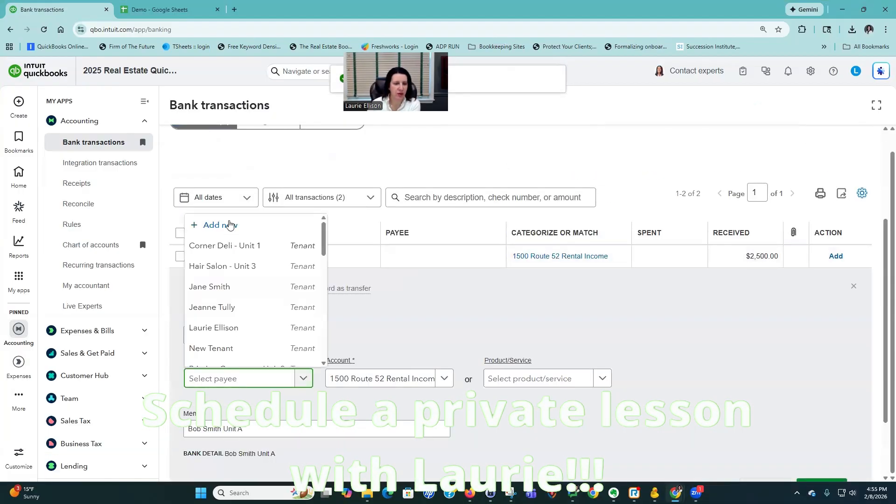
{"action": "left_click", "coordinate": [229, 225]}
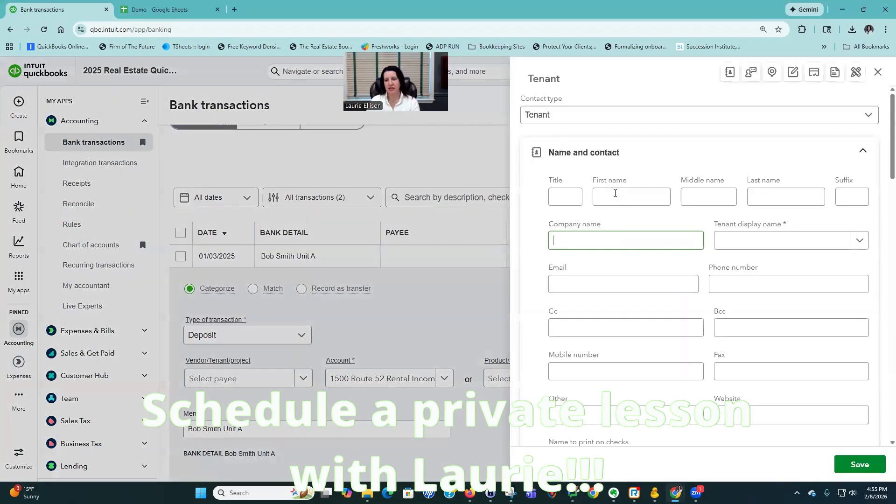
{"action": "left_click", "coordinate": [612, 199]}
{"action": "type", "text": "B"}
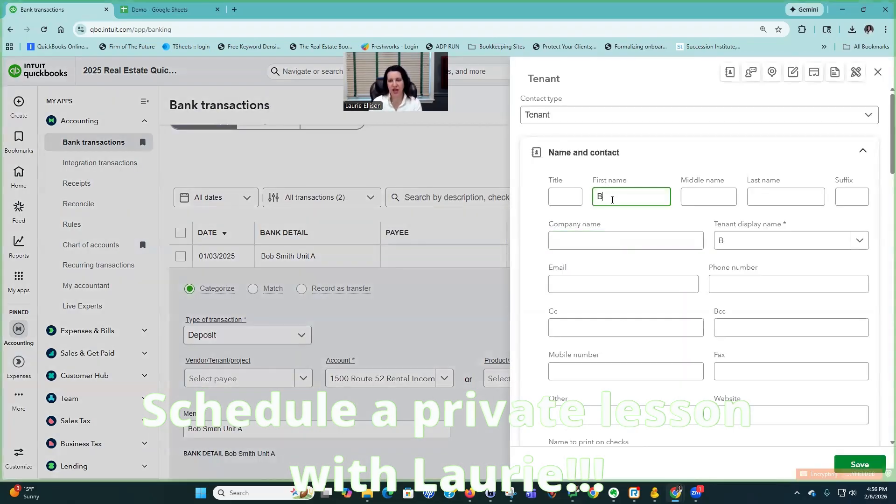
{"action": "type", "text": "ob"}
{"action": "key", "text": "Tab"}
{"action": "key", "text": "Tab"}
{"action": "type", "text": "Smit"}
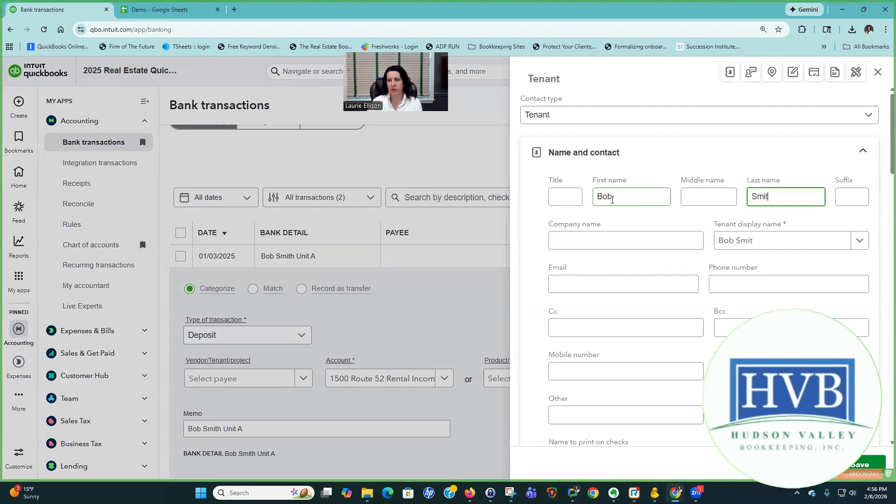
{"action": "type", "text": "h"}
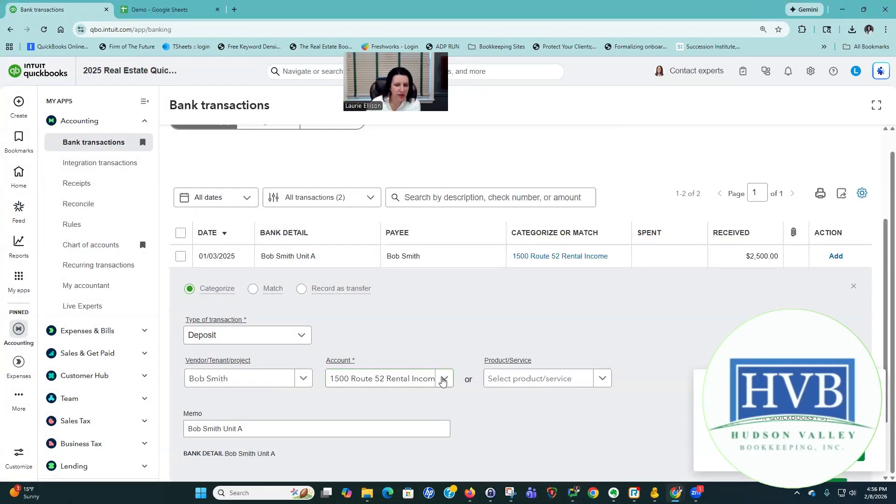
- Categorize the Unit A deposit to Unit A - Route 52 Rental Income
{"action": "left_click", "coordinate": [443, 379]}
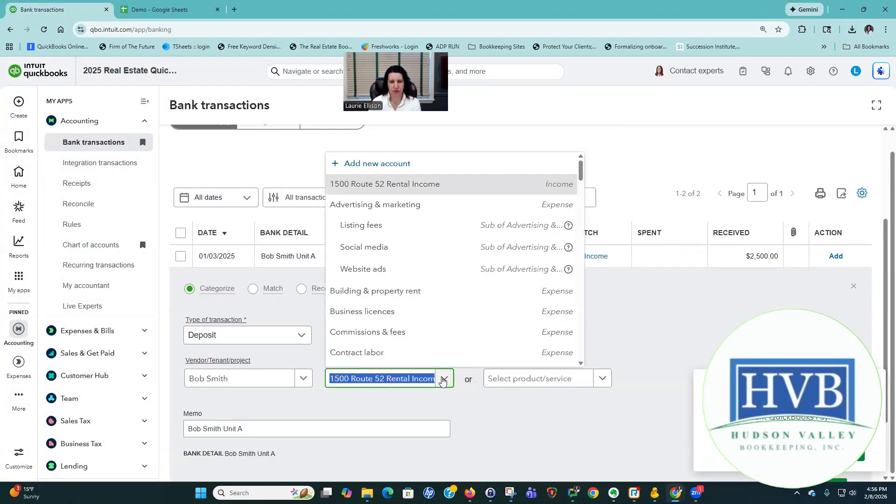
{"action": "type", "text": "unit a"}
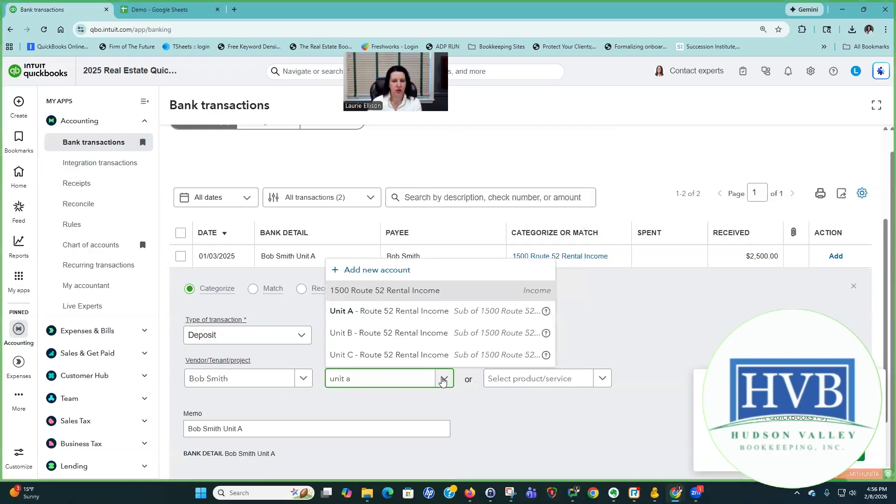
{"action": "left_click", "coordinate": [441, 317]}
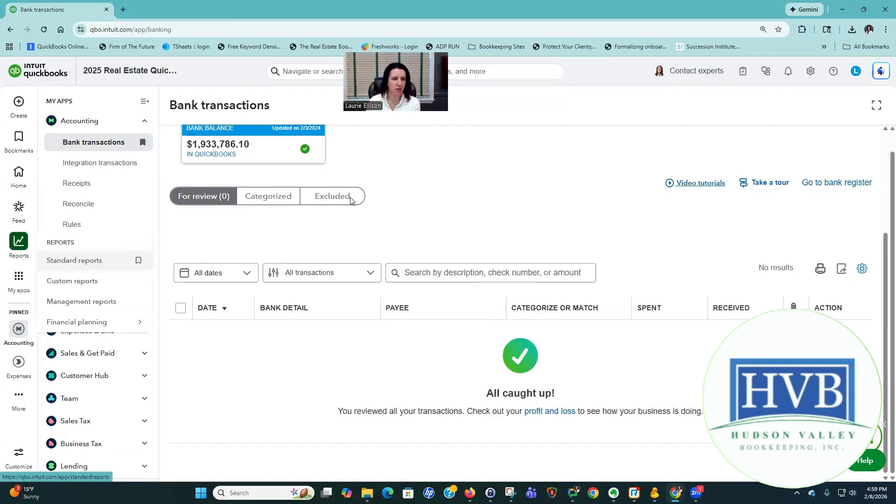
- Open the Profit and Loss report for 01/01/2026 to 01/31/2026
{"action": "left_click", "coordinate": [220, 271]}
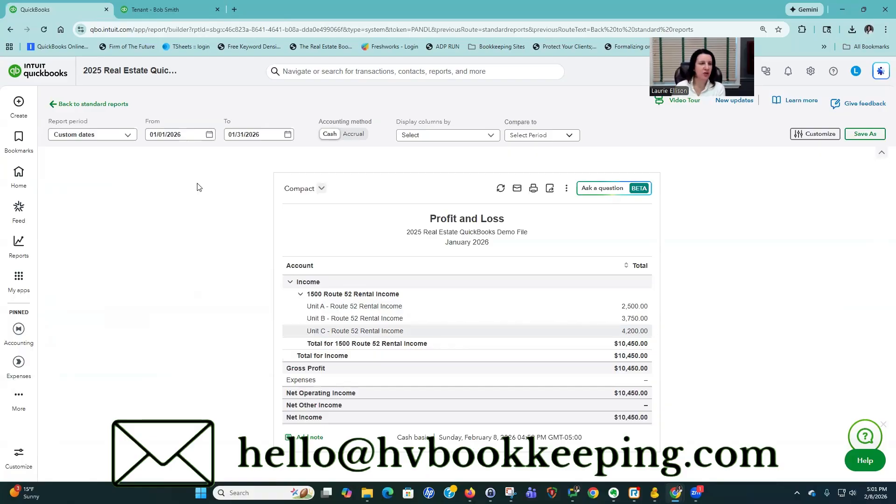
- Start a new Bank deposit from the + Create menu
{"action": "left_click", "coordinate": [14, 103]}
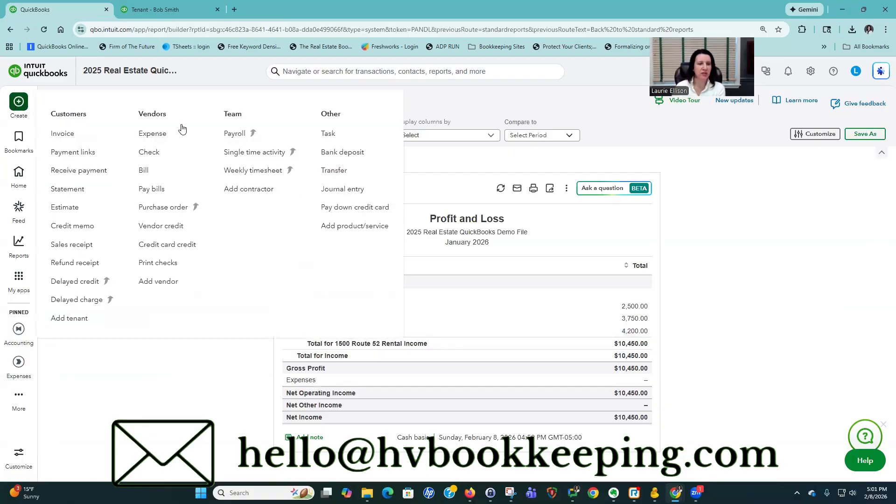
{"action": "left_click", "coordinate": [349, 154]}
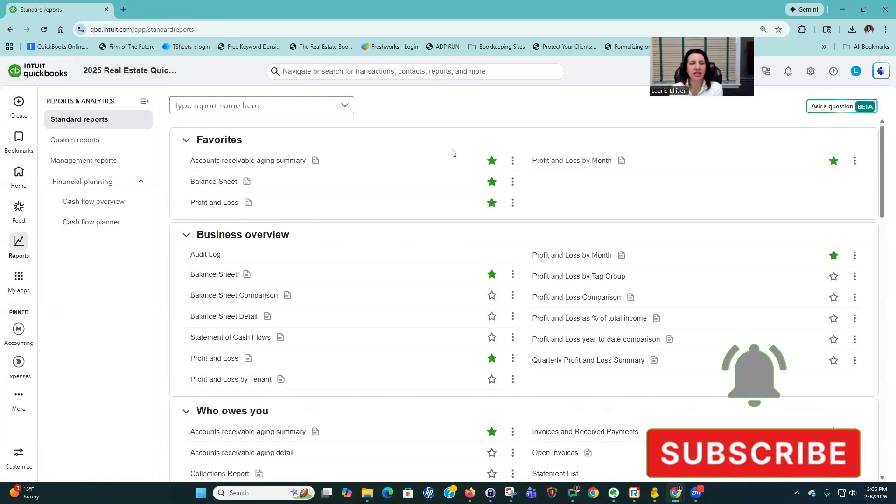
- Open Profit and Loss by Month and set the end date to 05/31/2026
{"action": "left_click", "coordinate": [571, 161]}
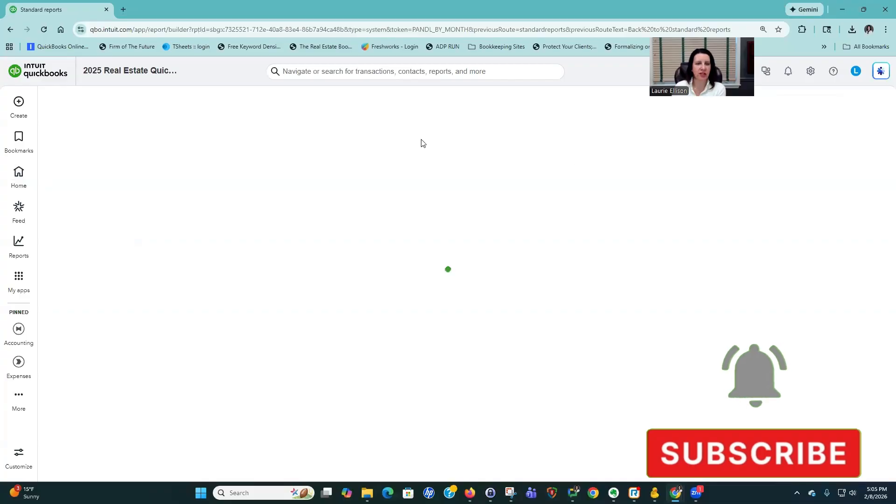
{"action": "left_click", "coordinate": [288, 134]}
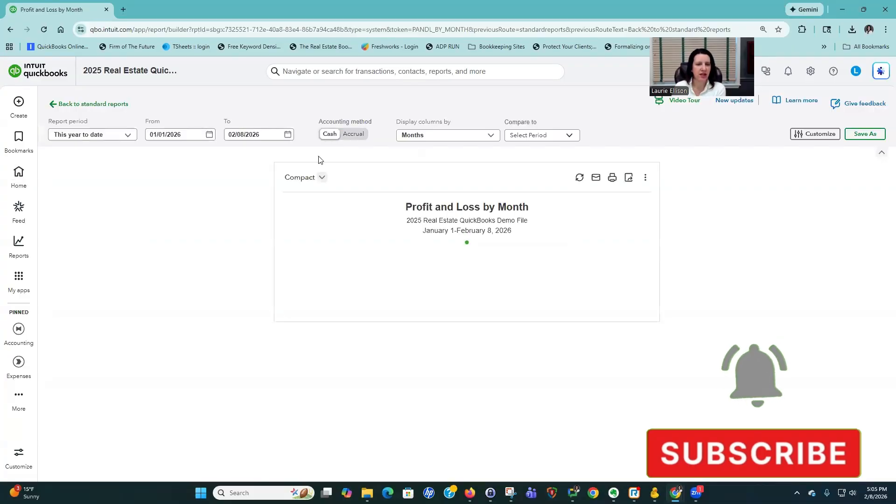
{"action": "double_click", "coordinate": [337, 162]}
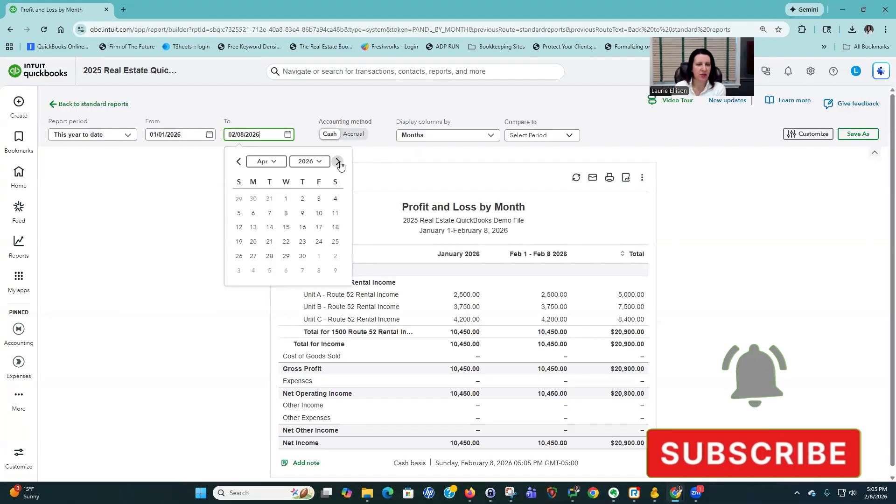
{"action": "double_click", "coordinate": [339, 163]}
{"action": "left_click", "coordinate": [270, 256]}
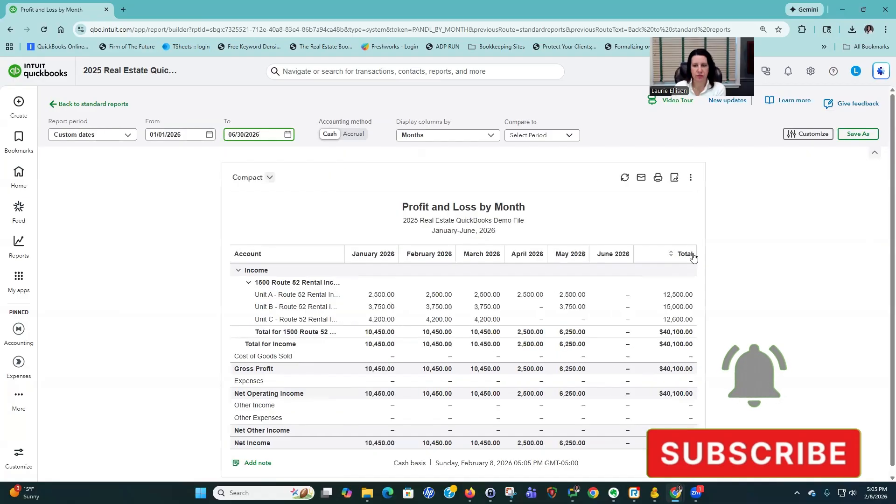
{"action": "left_click", "coordinate": [288, 134]}
{"action": "left_click", "coordinate": [238, 161]}
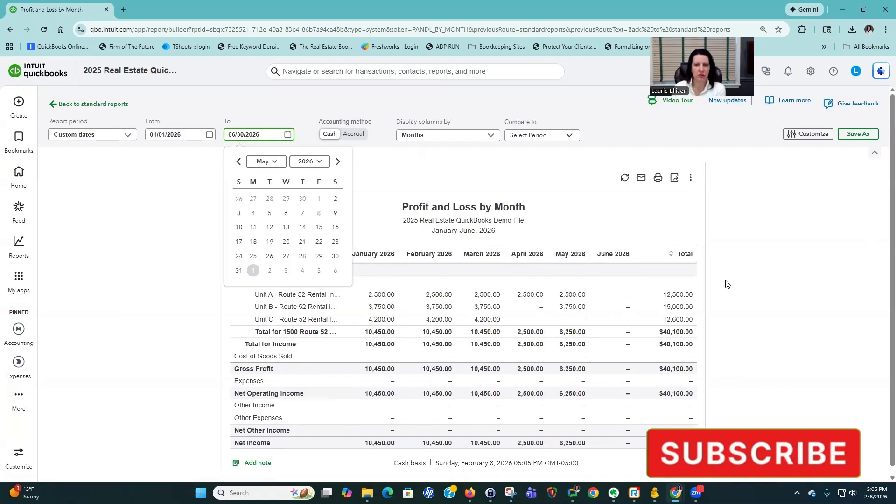
{"action": "scroll", "coordinate": [726, 285], "scroll_direction": "down", "scroll_amount": 1}
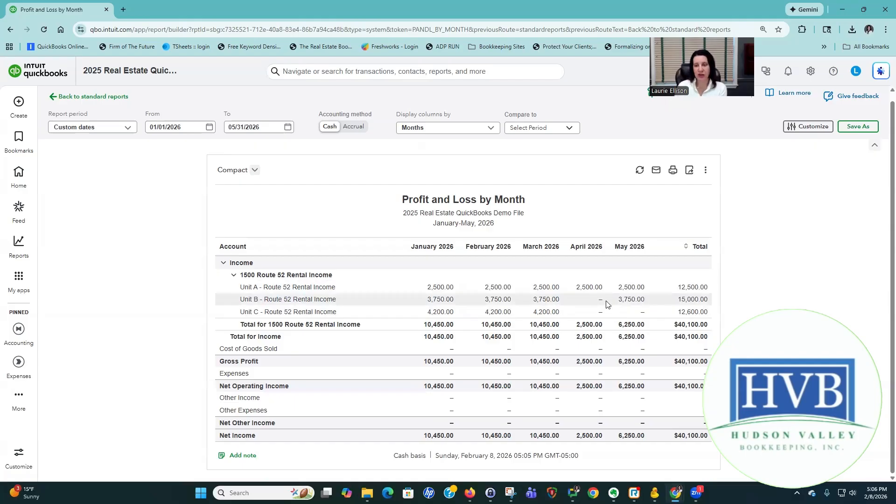
- Drill into Unit B's March income, return to the summary, then drill into May's 3,750.00
{"action": "left_click", "coordinate": [541, 303]}
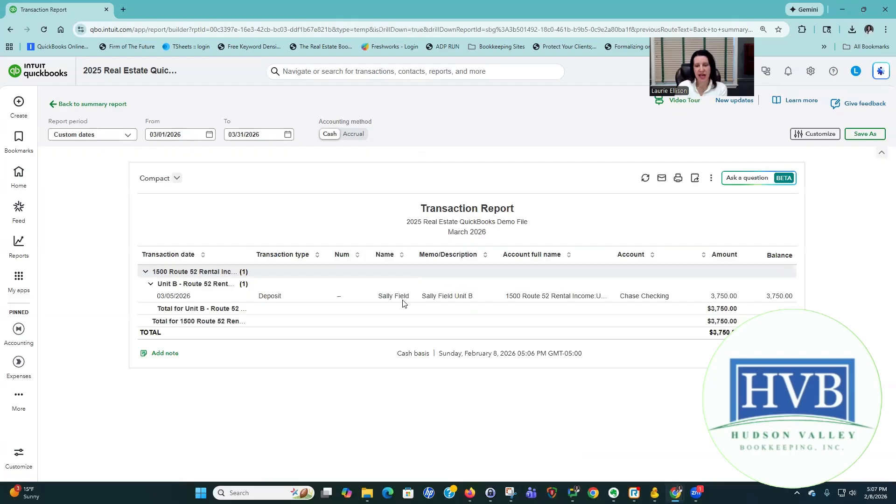
{"action": "left_click", "coordinate": [113, 103]}
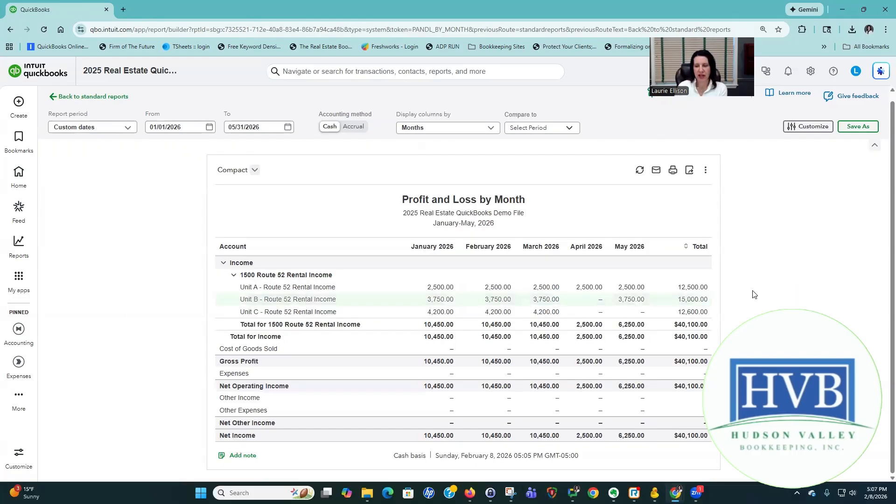
{"action": "left_click", "coordinate": [633, 303]}
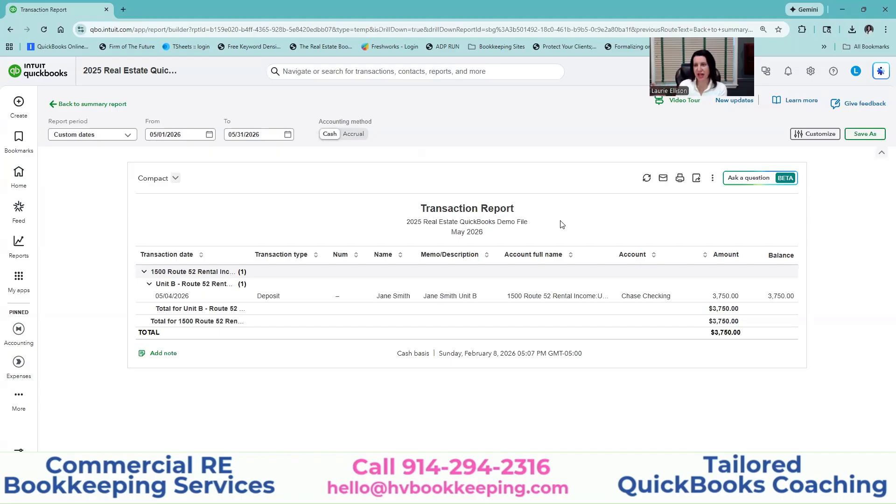
- Go back from the detail view to the January–May 2026 Profit and Loss by Month report showing $40,100.00 net income
{"action": "left_click", "coordinate": [116, 104]}
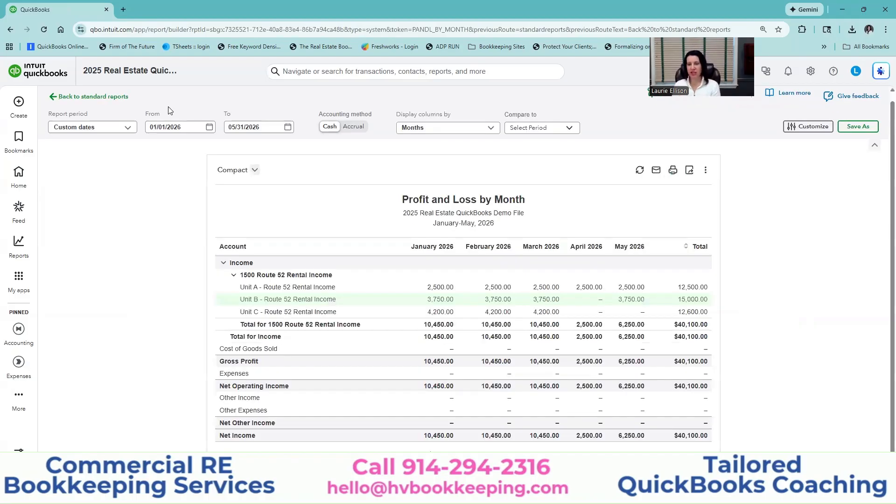